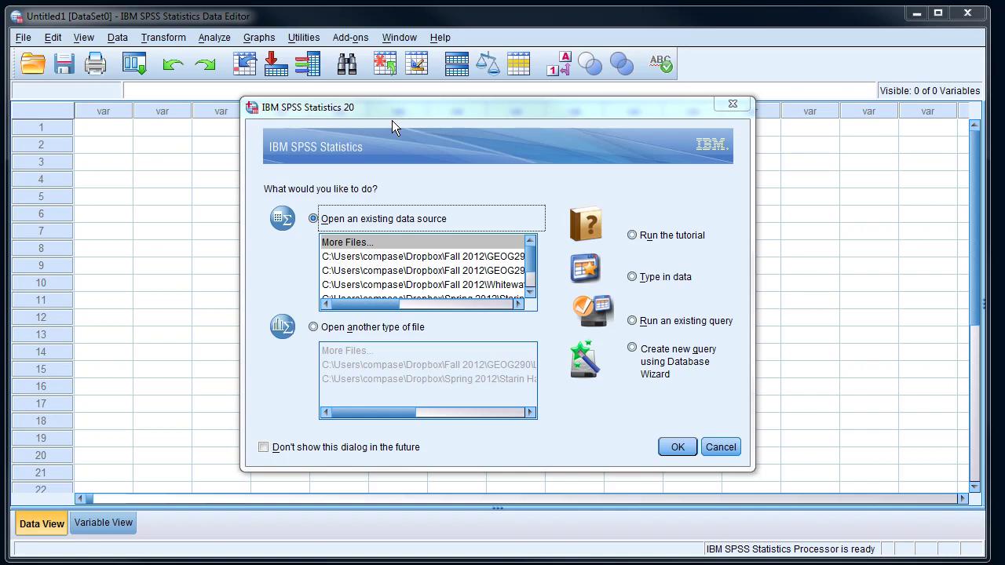
- Choose 'Run the tutorial' in the SPSS startup dialog and launch it
{"action": "left_click", "coordinate": [632, 235]}
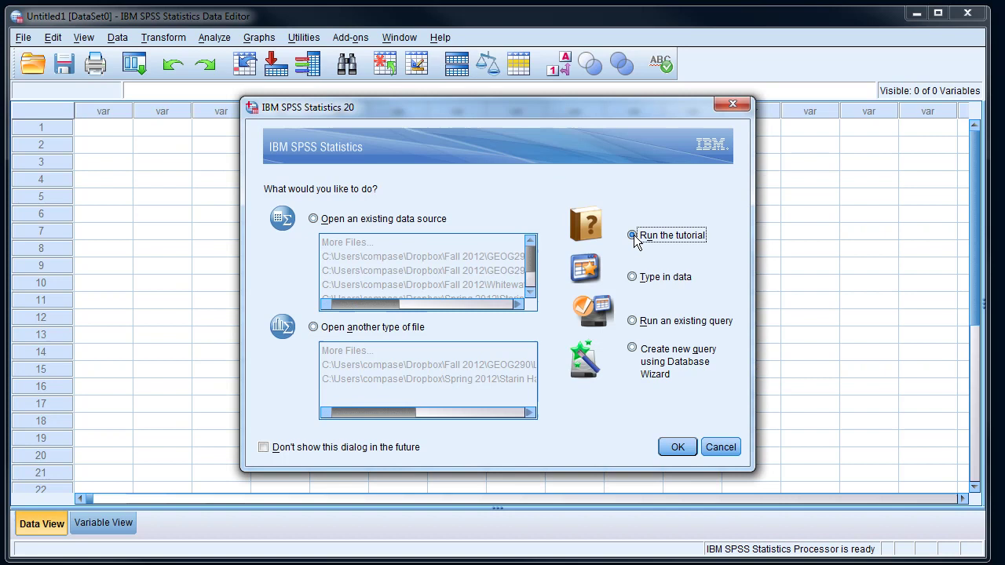
{"action": "left_click", "coordinate": [678, 447]}
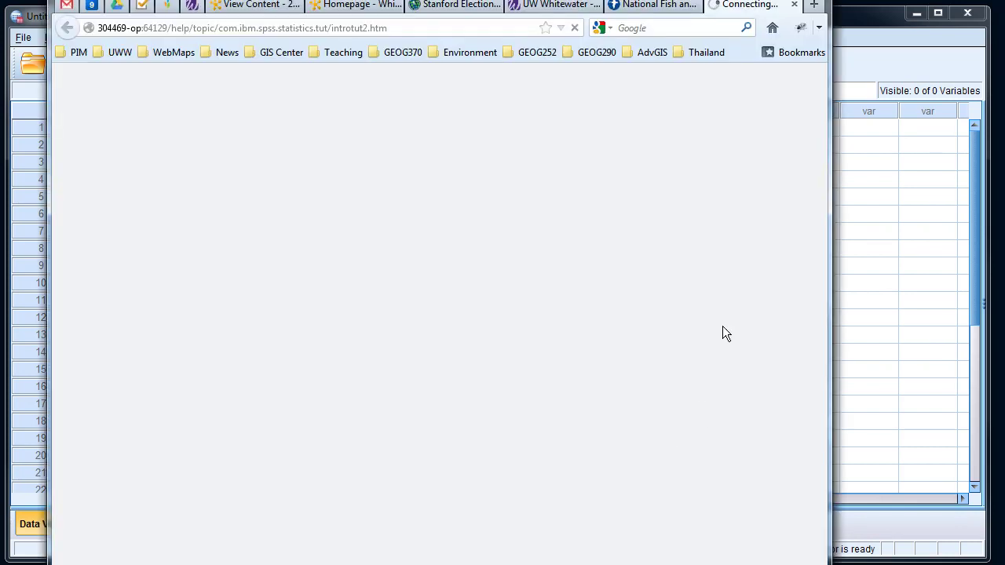
- Bring the Firefox help window fully into view, read the tutorial Introduction, then minimize it
{"action": "left_click_drag", "start_coordinate": [725, 3], "coordinate": [777, 28]}
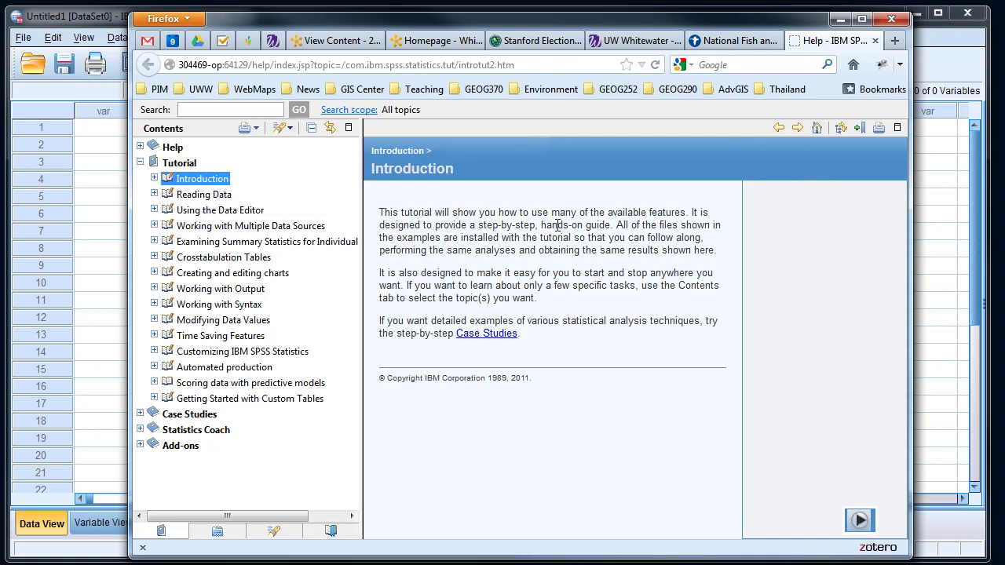
{"action": "left_click", "coordinate": [839, 27]}
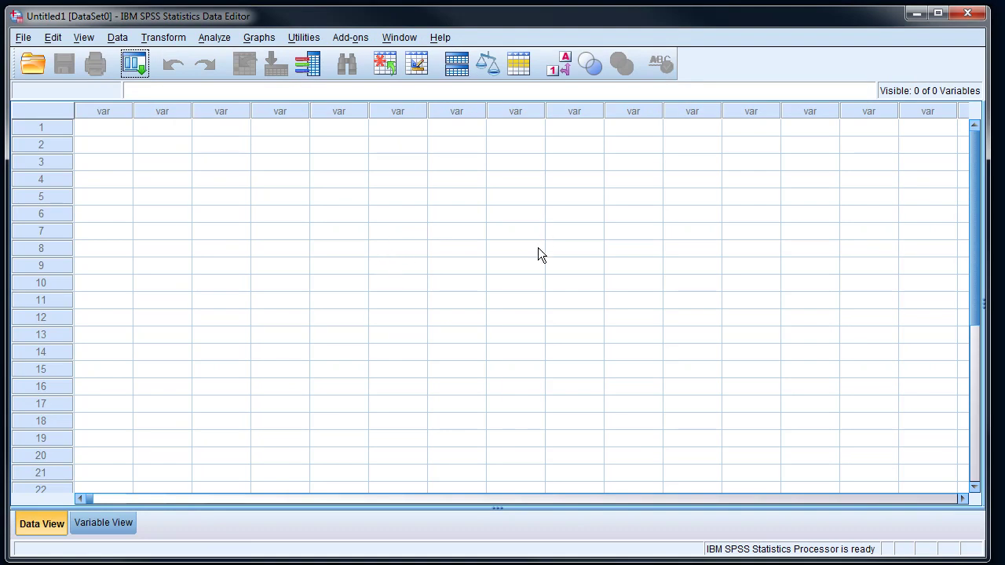
- Start opening a data file and point Look in at the (C:) drive
{"action": "left_click", "coordinate": [24, 68]}
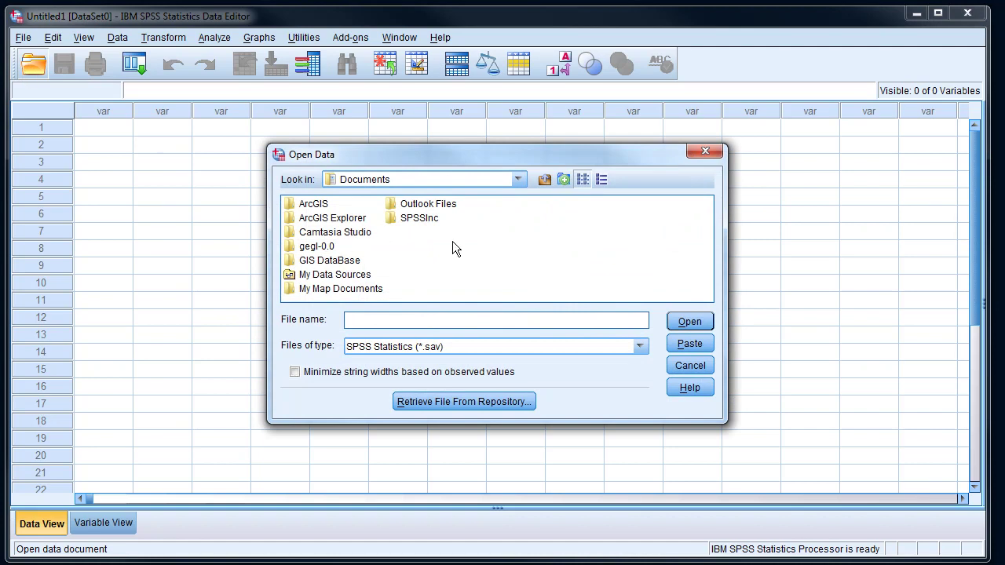
{"action": "left_click", "coordinate": [518, 177]}
{"action": "scroll", "coordinate": [521, 231], "scroll_direction": "up", "scroll_amount": 1}
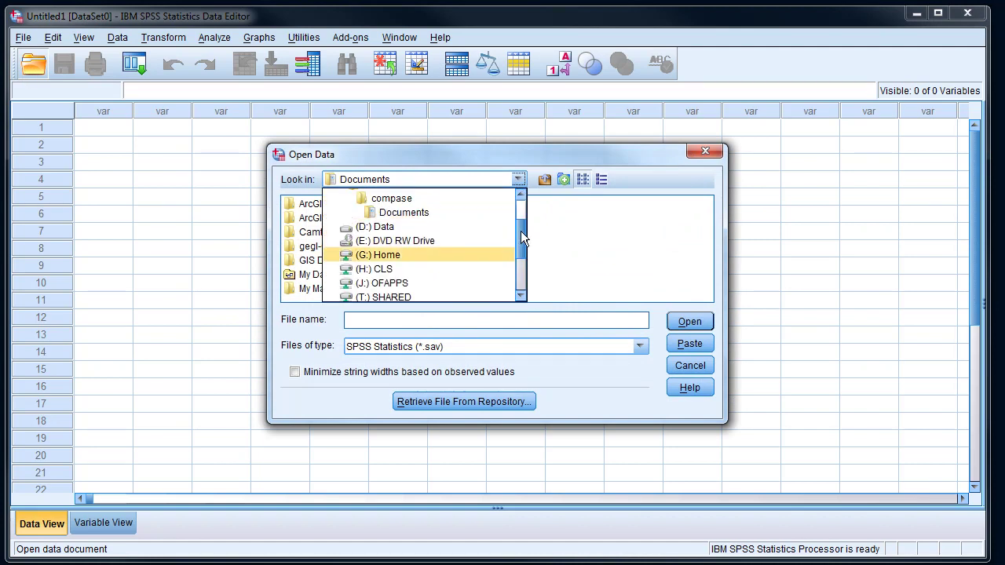
{"action": "left_click_drag", "start_coordinate": [520, 230], "coordinate": [520, 197]}
{"action": "left_click", "coordinate": [394, 224]}
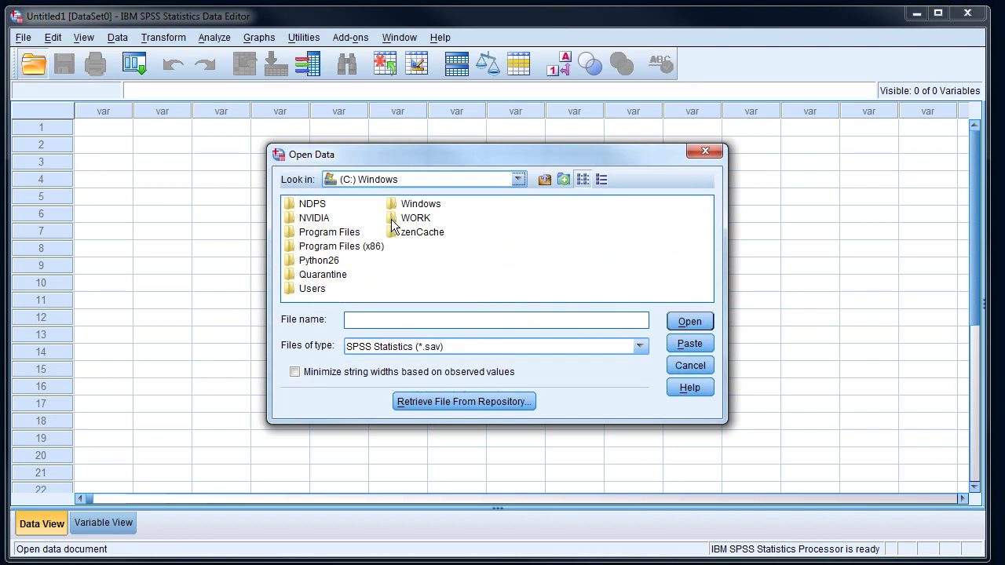
- Browse into Users > user > Dropbox > Fall 2012 > GEOG290 > Labs - Example work
{"action": "double_click", "coordinate": [312, 290]}
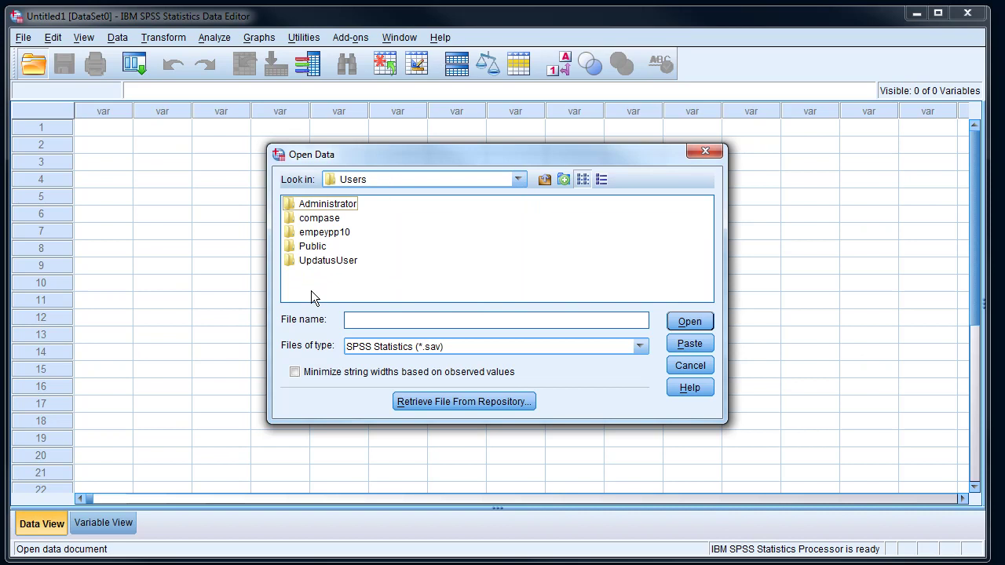
{"action": "double_click", "coordinate": [319, 218]}
{"action": "double_click", "coordinate": [414, 275]}
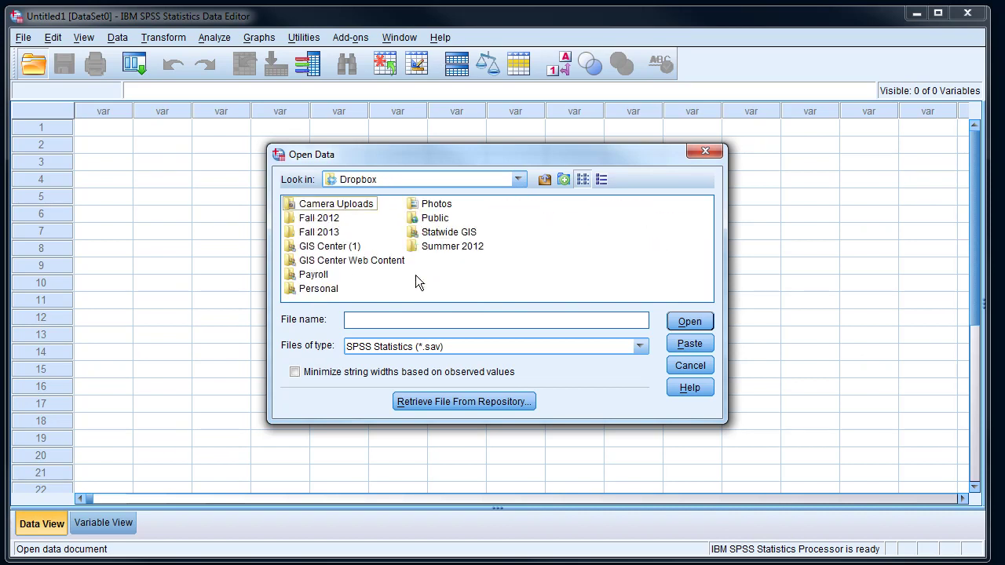
{"action": "double_click", "coordinate": [329, 220]}
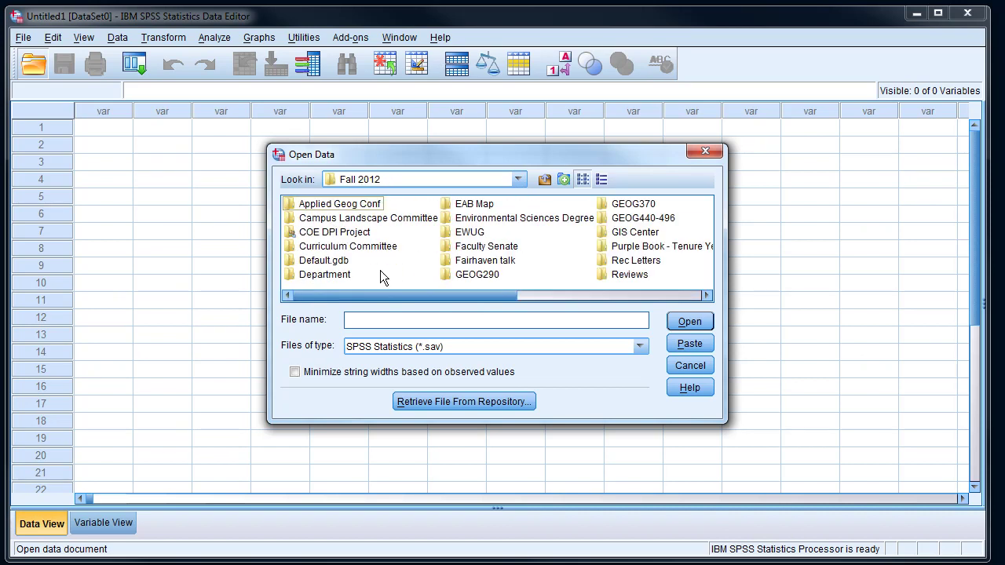
{"action": "double_click", "coordinate": [477, 275]}
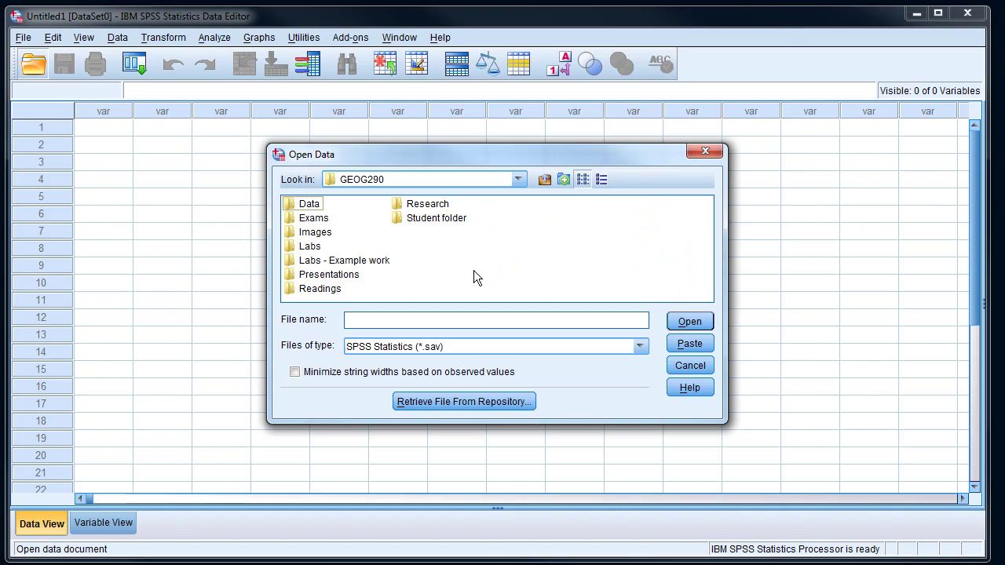
{"action": "double_click", "coordinate": [351, 262]}
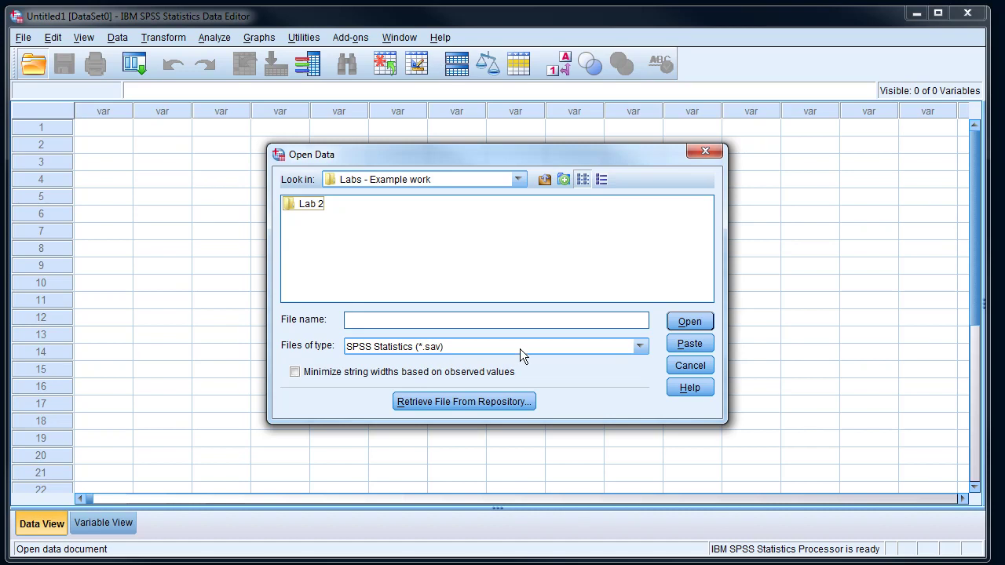
- Filter to Excel files, open ExampleTTest.xlsx and import its Groups worksheet with first-row names
{"action": "left_click", "coordinate": [640, 347]}
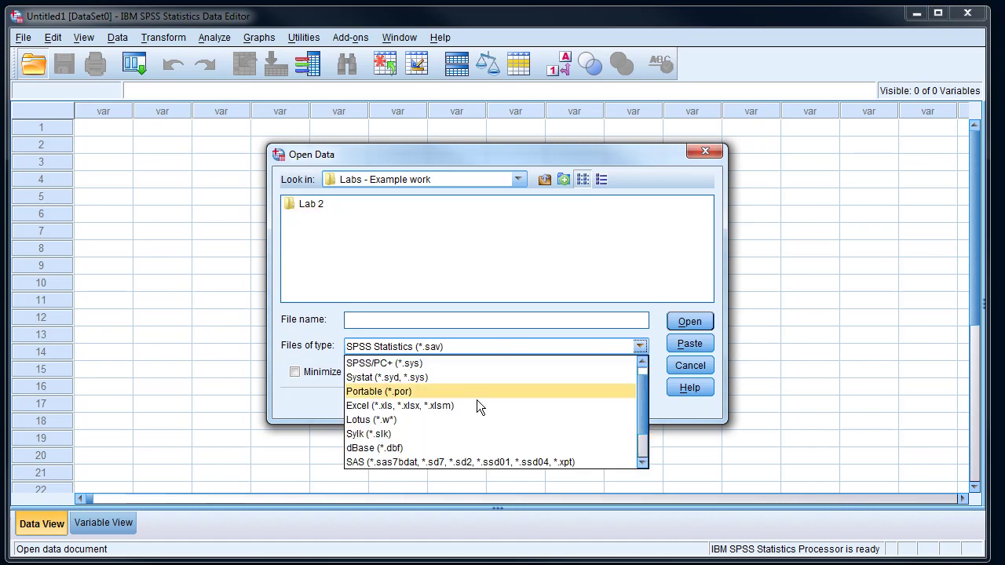
{"action": "left_click", "coordinate": [429, 405]}
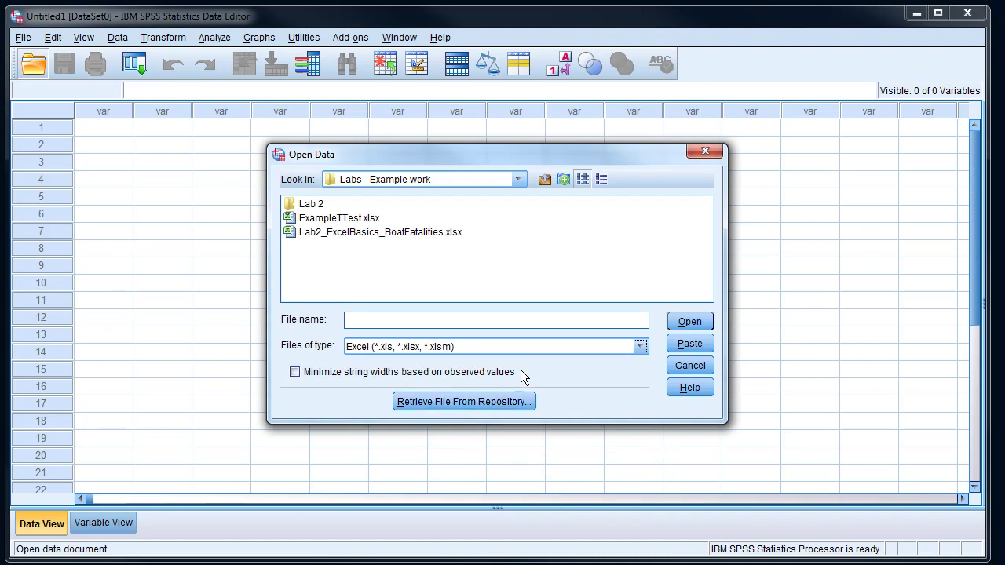
{"action": "left_click", "coordinate": [351, 219]}
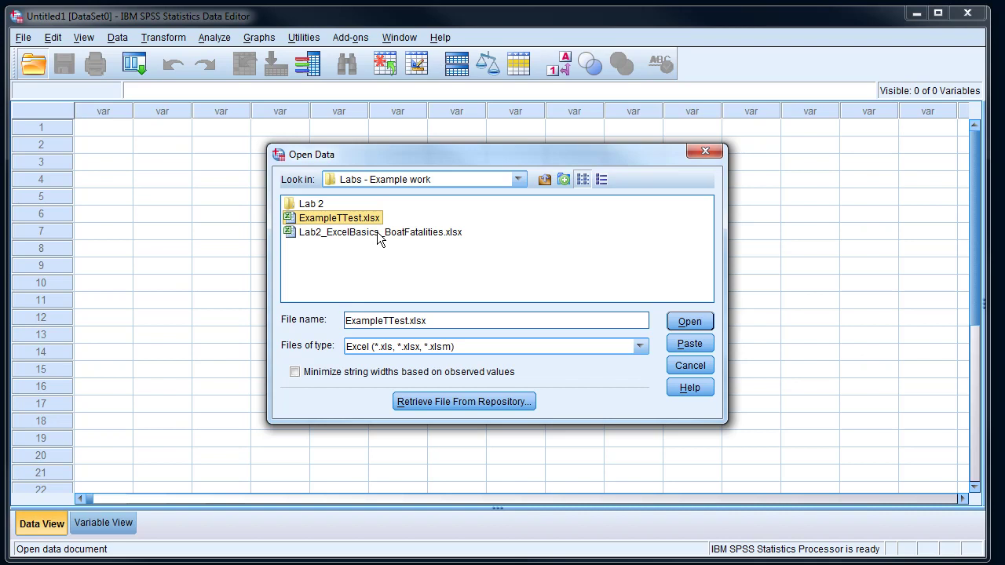
{"action": "left_click", "coordinate": [681, 321]}
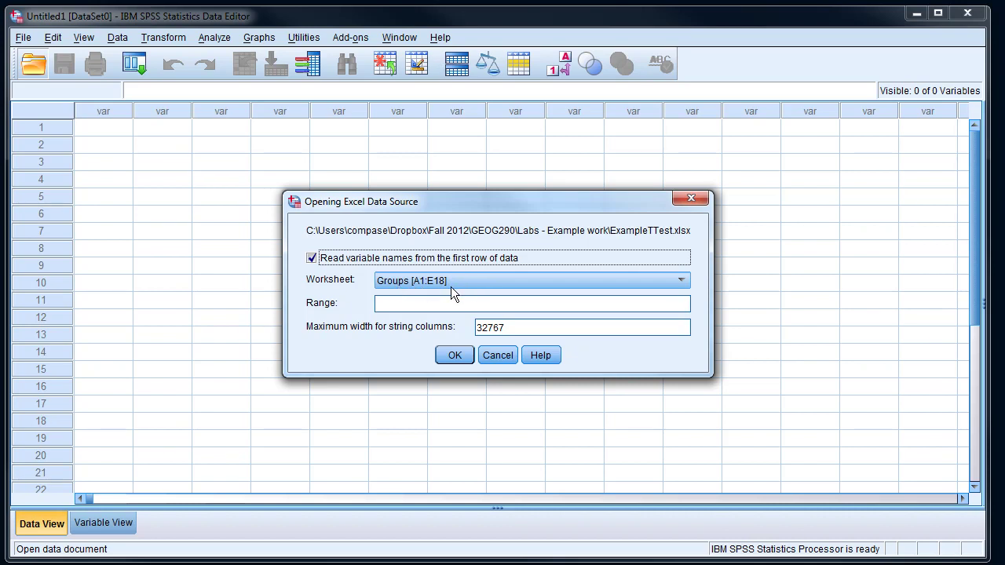
{"action": "left_click", "coordinate": [455, 355]}
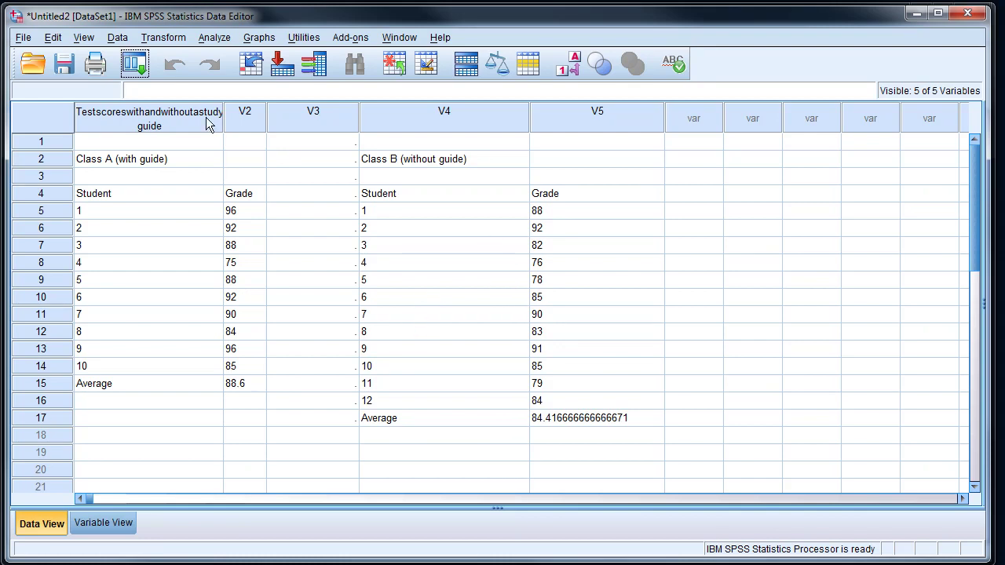
- Review the imported V1–V5 columns, including the empty V3 and both Student/Grade pairs
{"action": "left_click", "coordinate": [160, 119]}
{"action": "left_click", "coordinate": [244, 120]}
{"action": "left_click", "coordinate": [306, 118]}
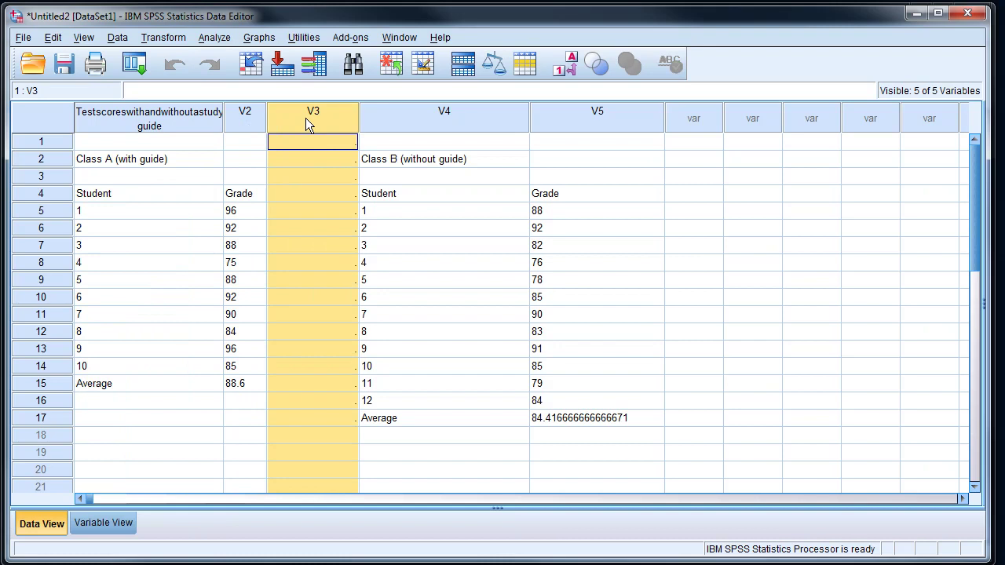
{"action": "left_click", "coordinate": [474, 116]}
{"action": "left_click", "coordinate": [580, 118]}
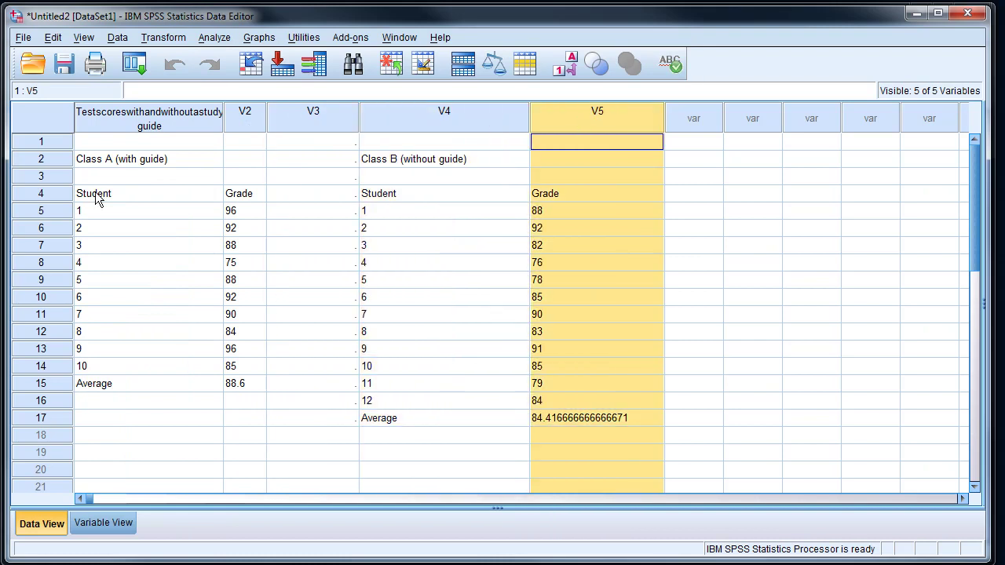
{"action": "left_click", "coordinate": [253, 120]}
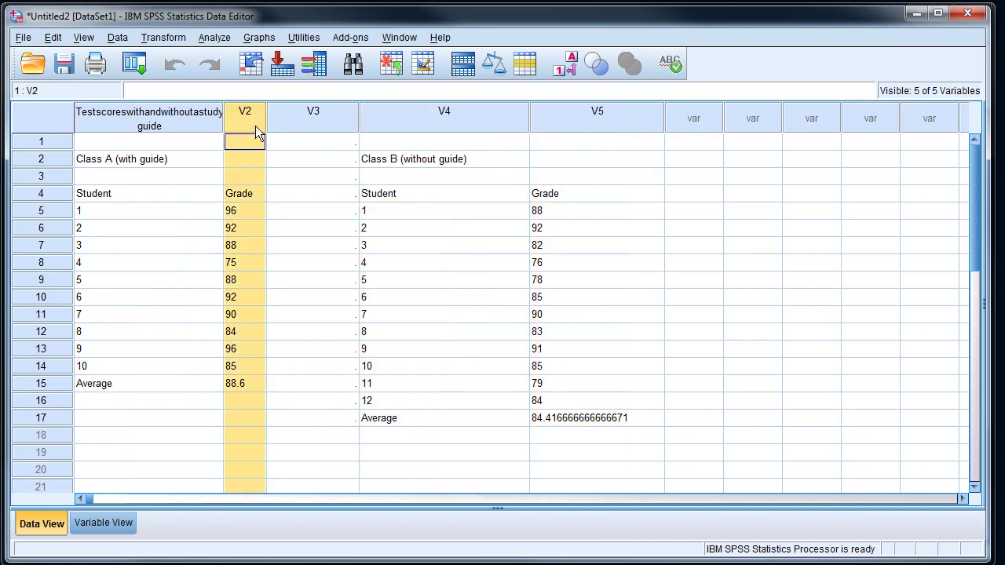
{"action": "left_click", "coordinate": [313, 118]}
{"action": "left_click", "coordinate": [468, 124]}
{"action": "left_click", "coordinate": [575, 113]}
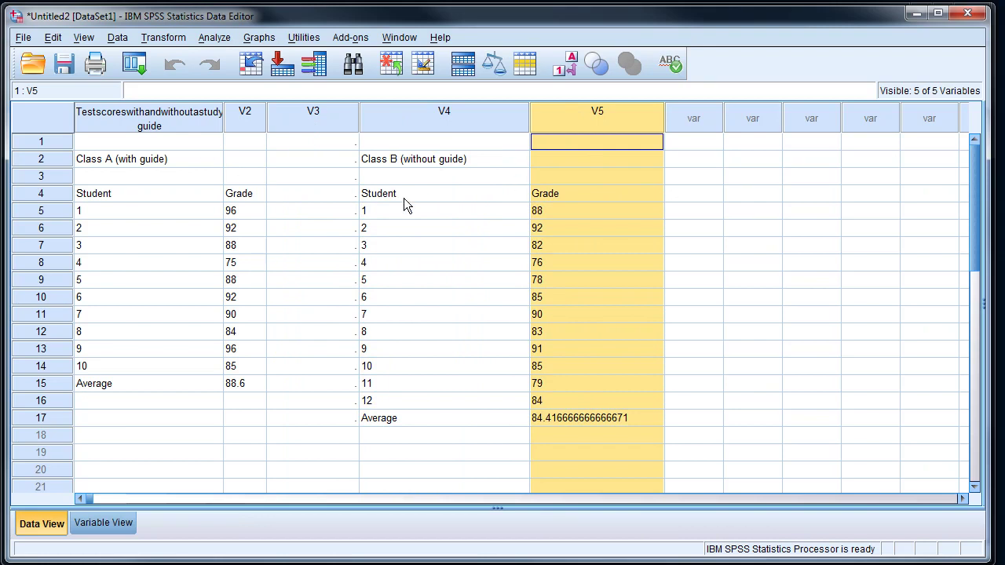
{"action": "left_click", "coordinate": [165, 117]}
{"action": "left_click", "coordinate": [235, 115]}
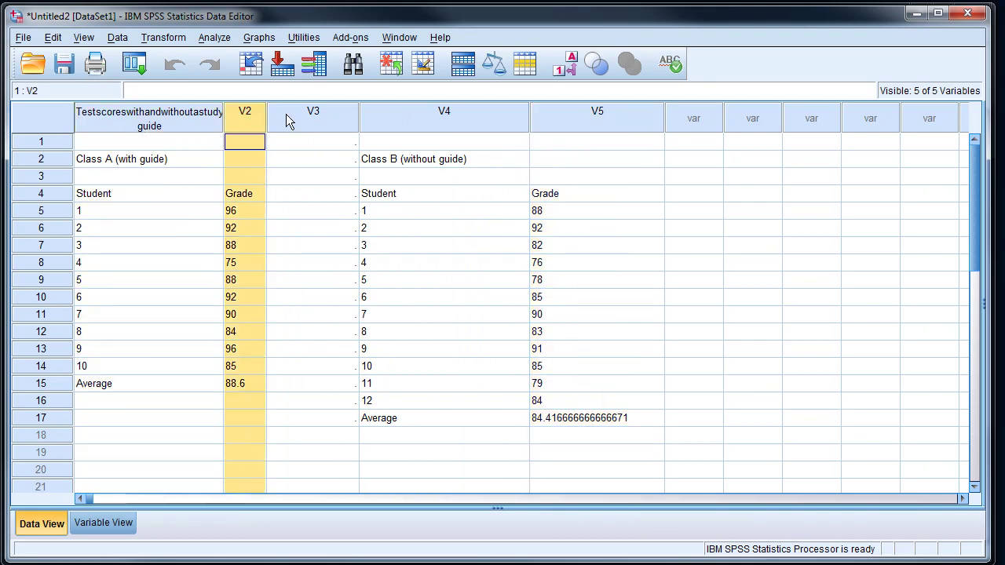
{"action": "left_click", "coordinate": [298, 115]}
{"action": "left_click", "coordinate": [397, 107]}
{"action": "left_click", "coordinate": [558, 115]}
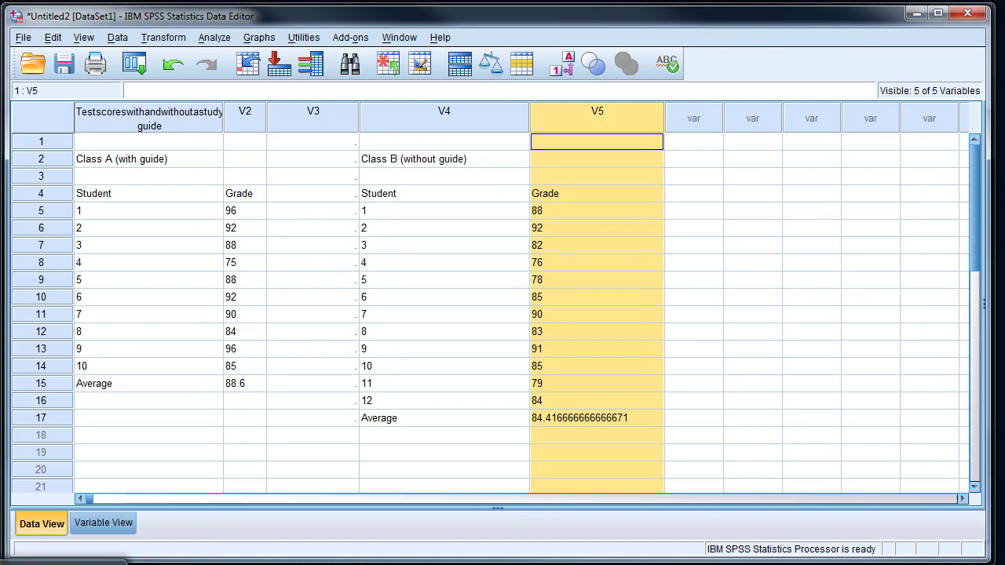
{"action": "key", "text": "alt+Tab"}
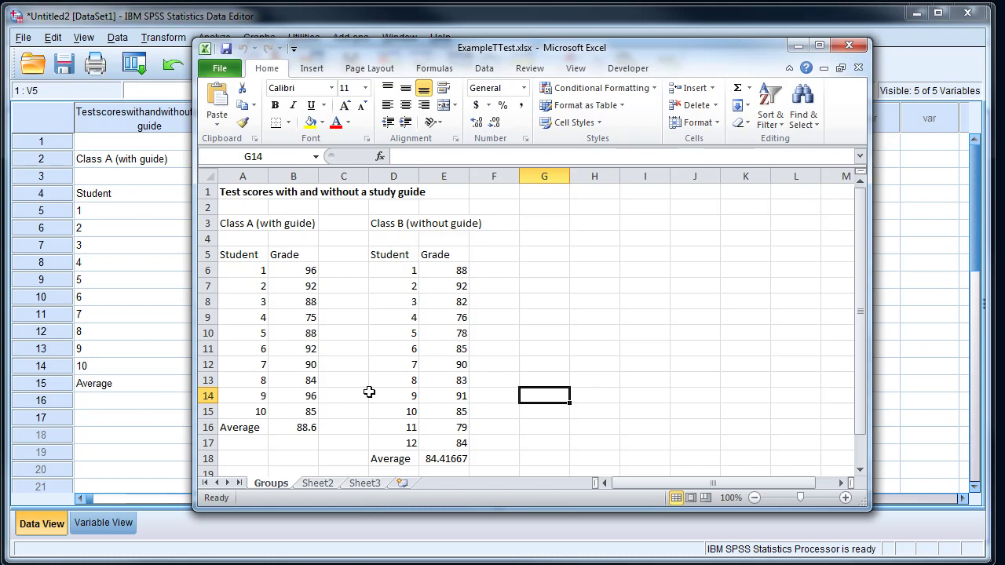
- Rename Sheet2 to SPSS
{"action": "left_click", "coordinate": [315, 484]}
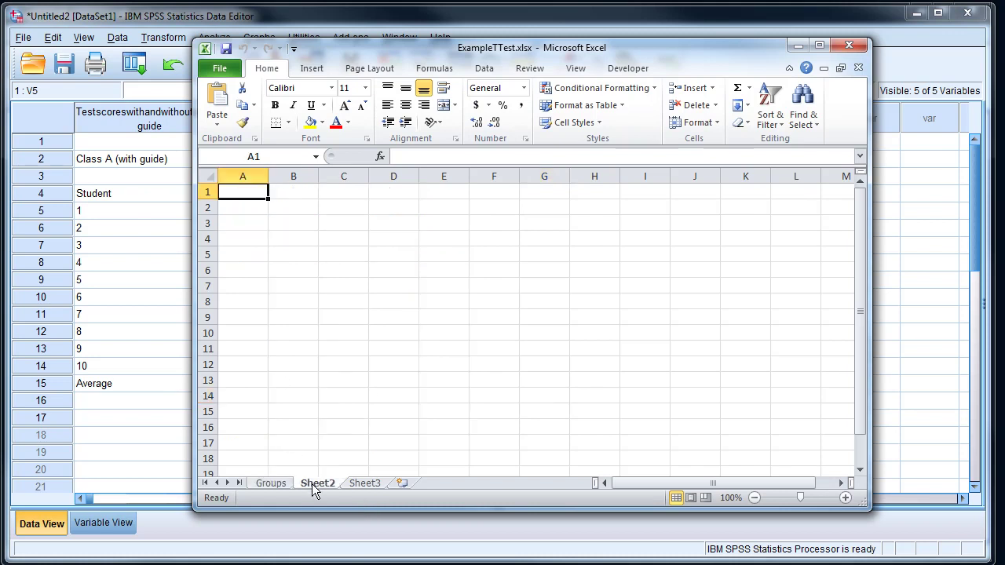
{"action": "right_click", "coordinate": [314, 489]}
{"action": "left_click", "coordinate": [275, 529]}
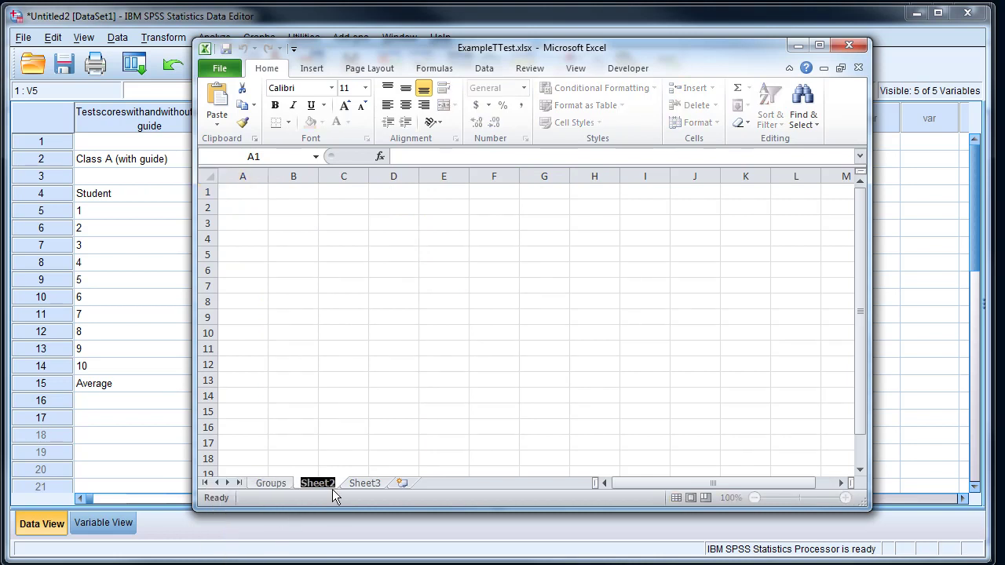
{"action": "type", "text": "SPSS"}
- Copy class A's Student and Grade data from Groups into the SPSS sheet at B1
{"action": "left_click", "coordinate": [273, 484]}
{"action": "left_click_drag", "start_coordinate": [250, 254], "coordinate": [309, 406]}
{"action": "key", "text": "ctrl+c"}
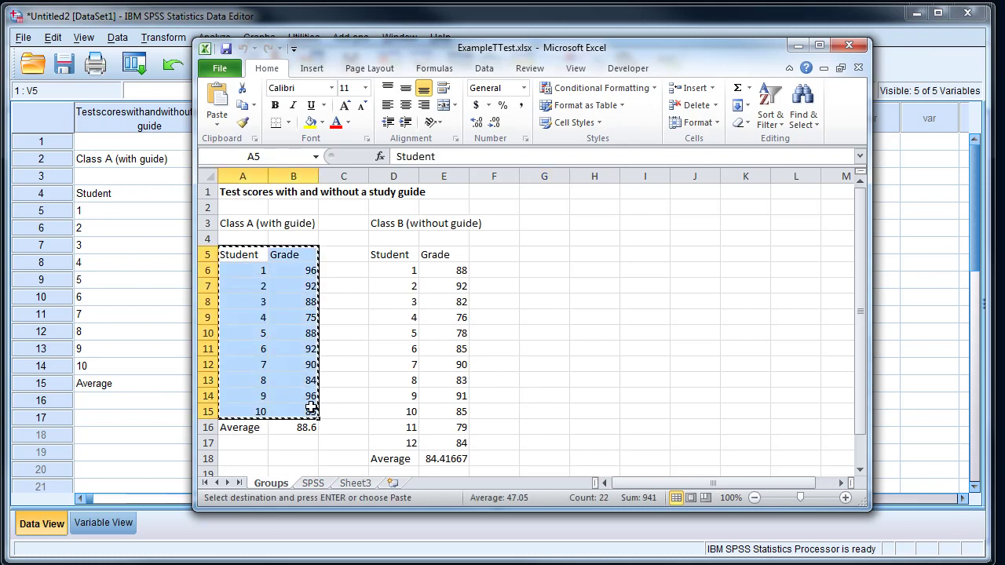
{"action": "left_click", "coordinate": [313, 483]}
{"action": "left_click", "coordinate": [299, 191]}
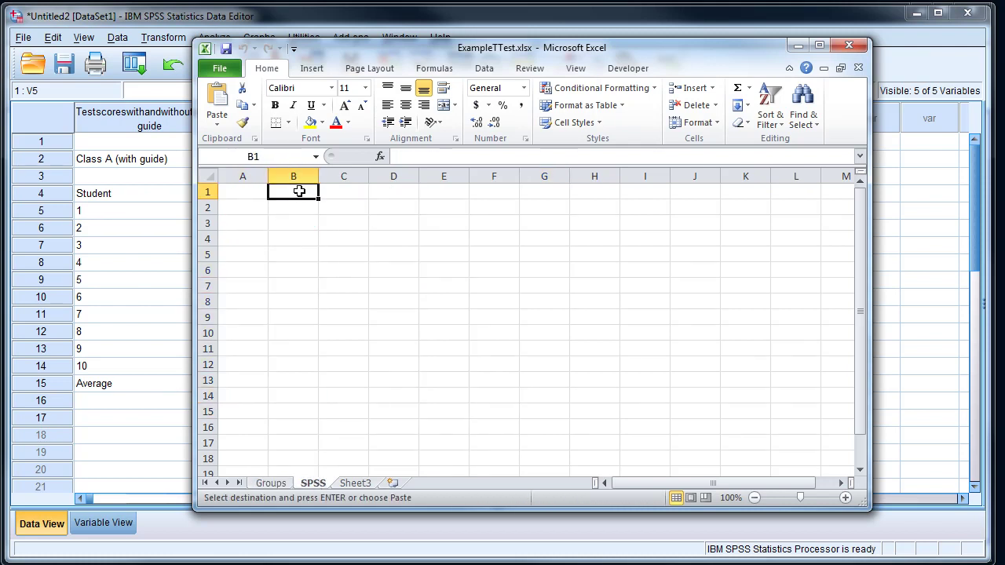
{"action": "key", "text": "ctrl+v"}
- Add a Group heading in A1 of the SPSS sheet, checking the Class A label
{"action": "left_click", "coordinate": [249, 192]}
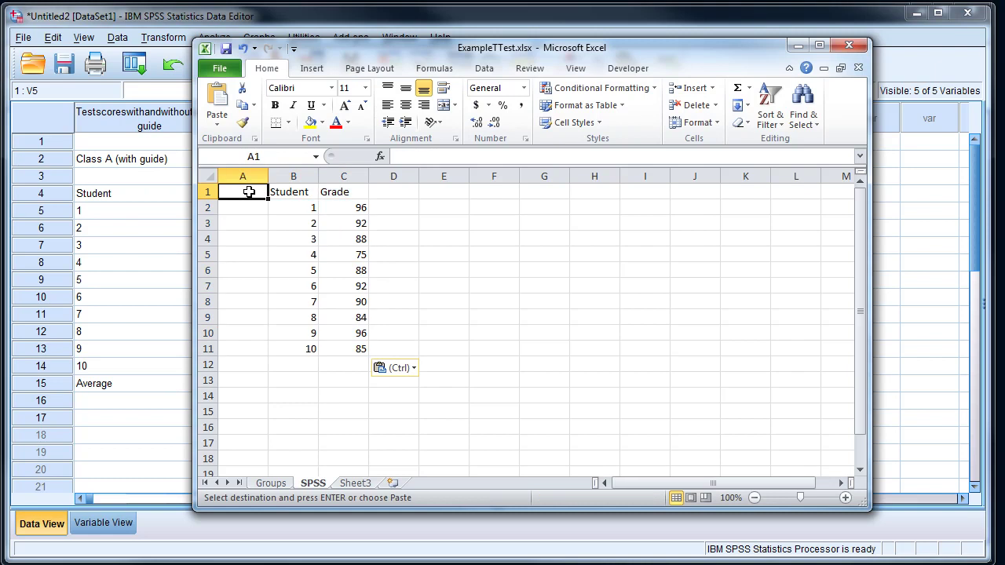
{"action": "type", "text": "Group"}
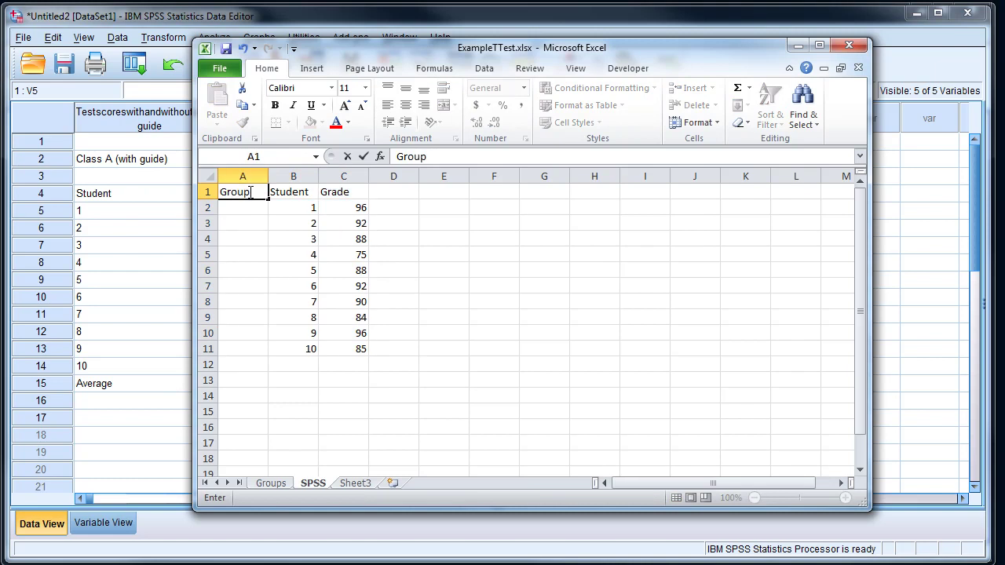
{"action": "left_click", "coordinate": [279, 483]}
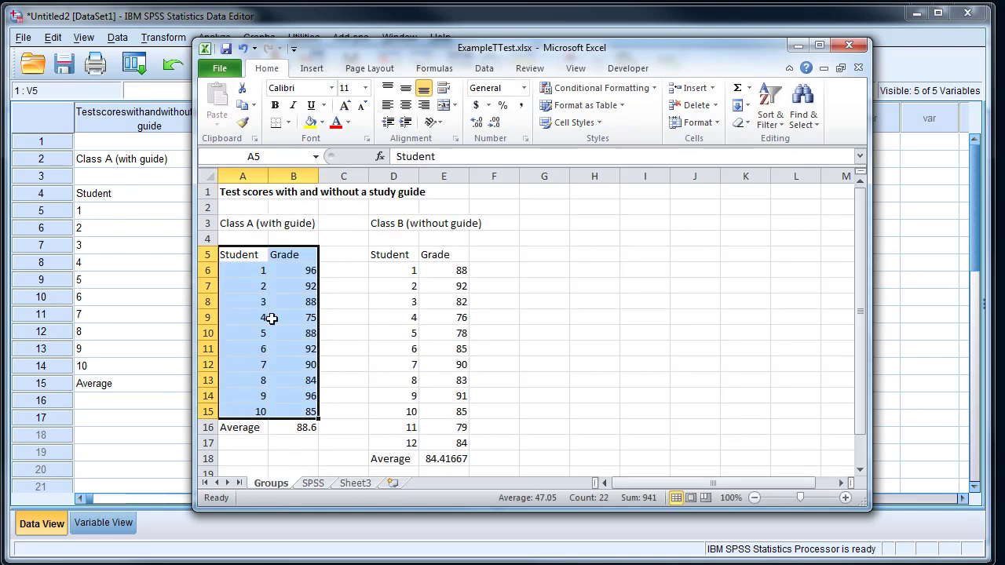
{"action": "left_click", "coordinate": [240, 226]}
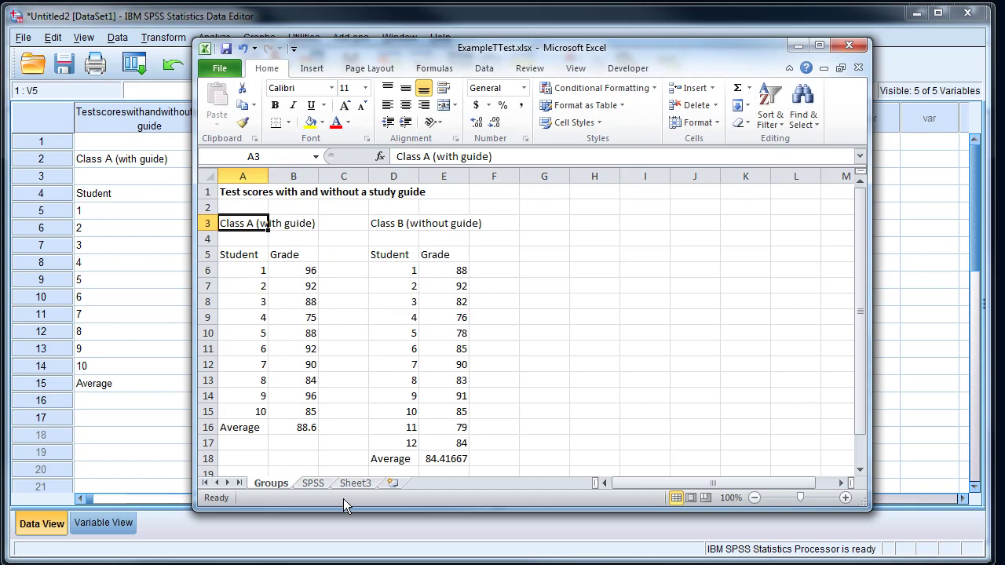
{"action": "left_click", "coordinate": [313, 483]}
{"action": "left_click", "coordinate": [232, 205]}
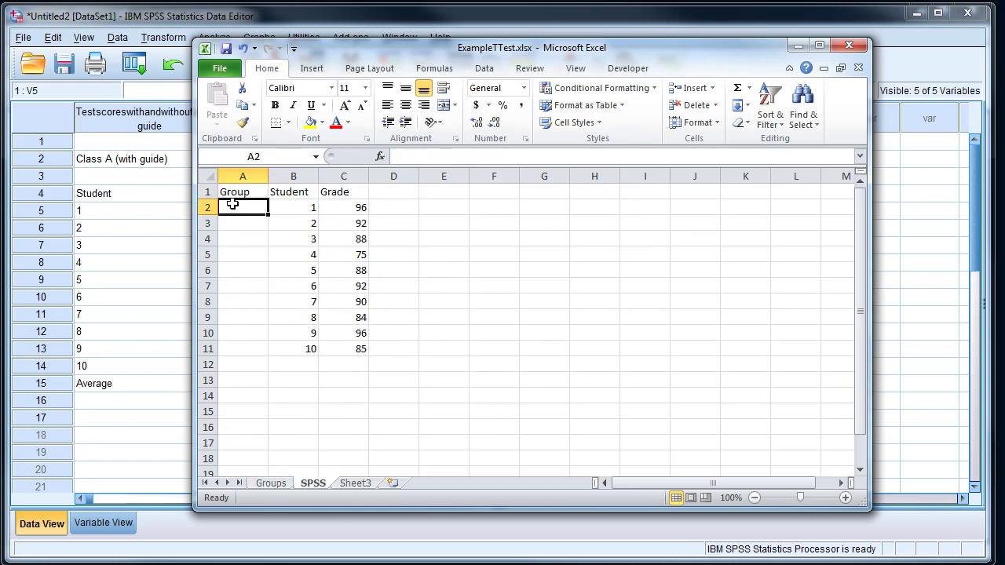
- Label the ten class A rows A2:A11 with group A
{"action": "type", "text": "A"}
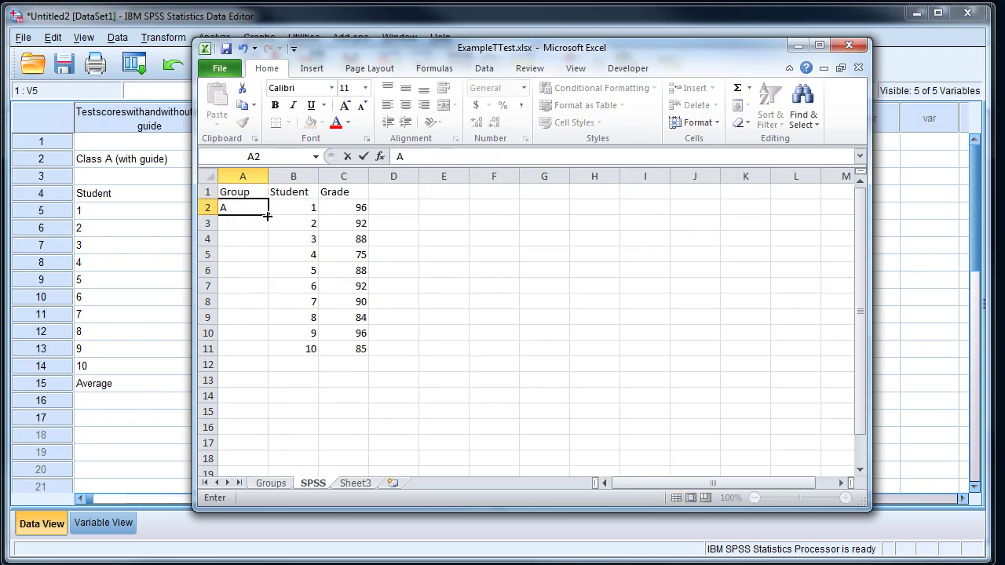
{"action": "left_click_drag", "start_coordinate": [271, 212], "coordinate": [262, 350]}
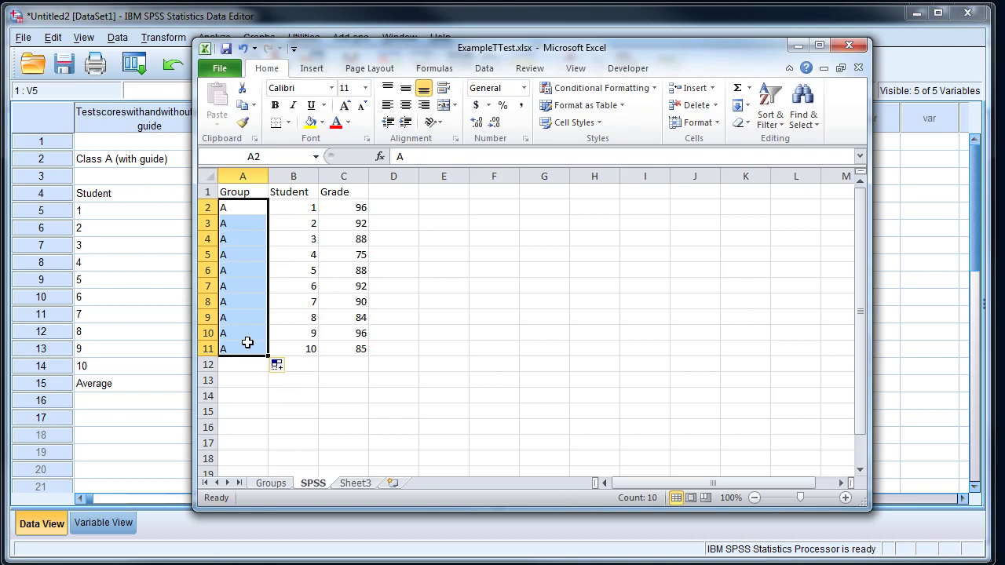
{"action": "left_click", "coordinate": [357, 483]}
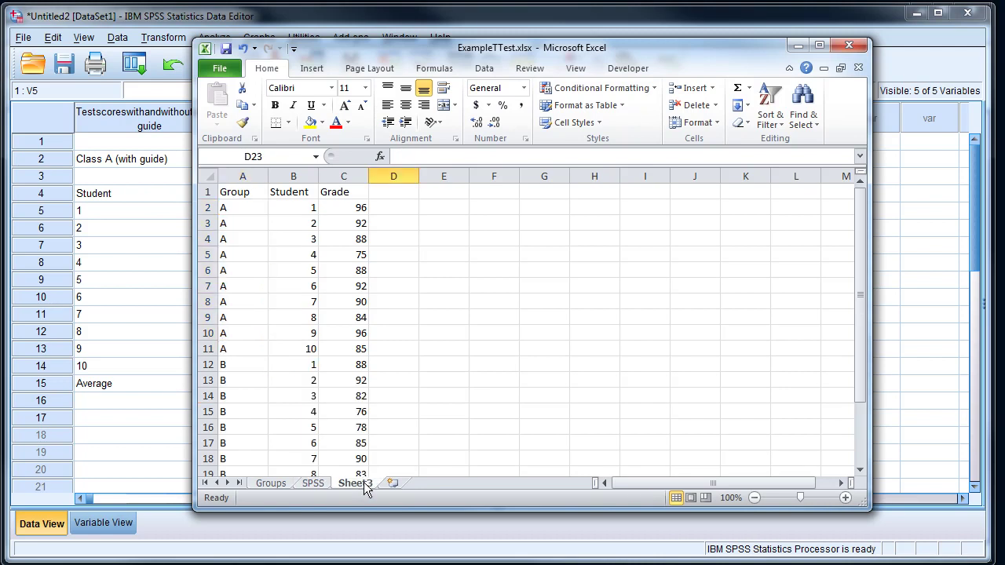
- Check Sheet3's combined Group, Student and Grade columns and save the workbook
{"action": "left_click", "coordinate": [241, 176]}
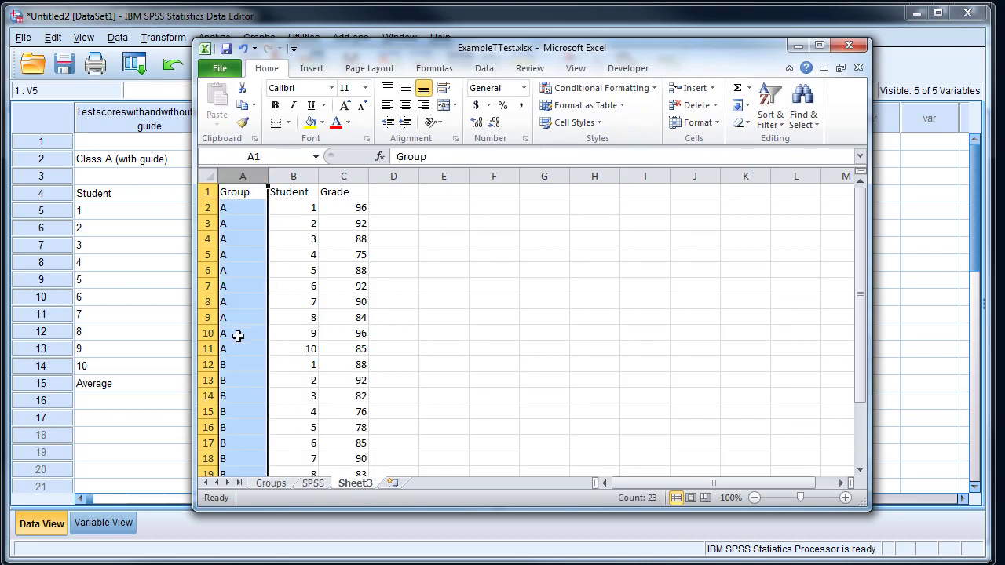
{"action": "left_click", "coordinate": [297, 176]}
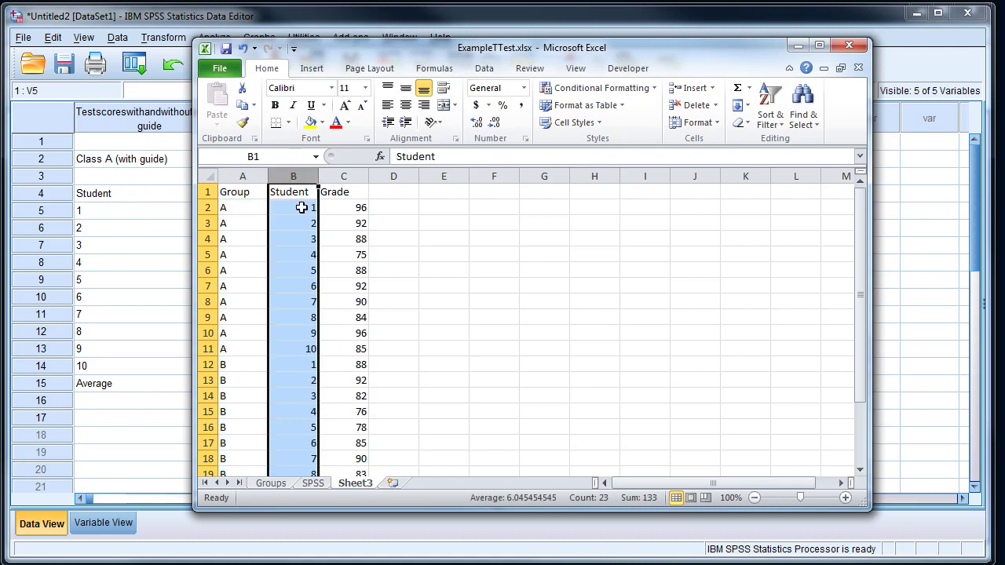
{"action": "scroll", "coordinate": [320, 368], "scroll_direction": "down", "scroll_amount": 2}
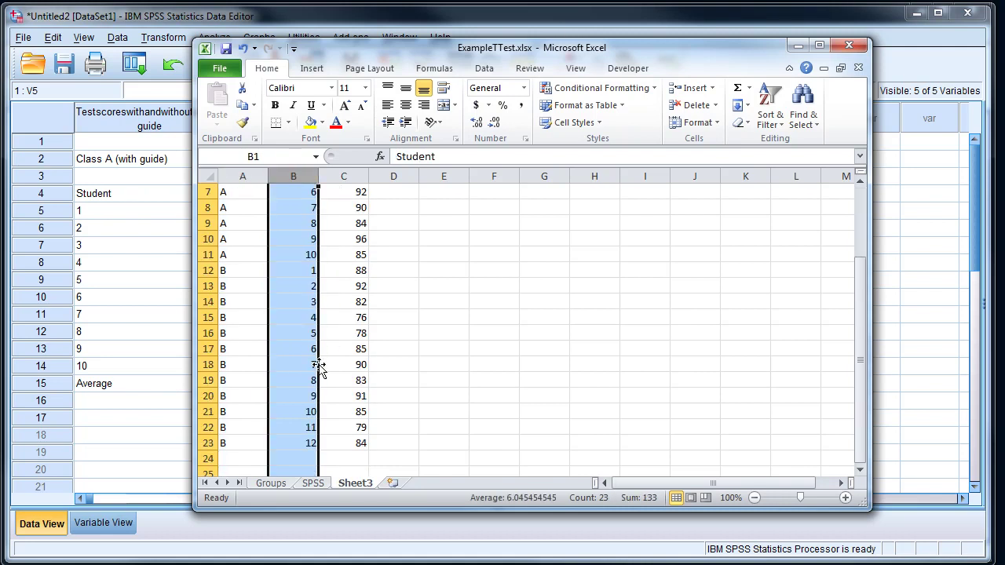
{"action": "scroll", "coordinate": [321, 370], "scroll_direction": "up", "scroll_amount": 2}
{"action": "left_click", "coordinate": [343, 175]}
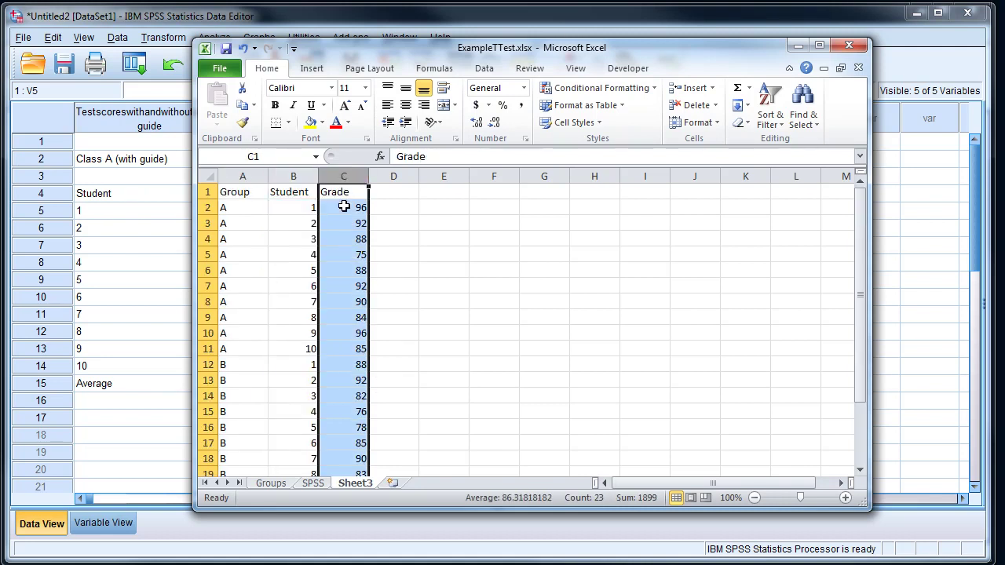
{"action": "scroll", "coordinate": [339, 211], "scroll_direction": "down", "scroll_amount": 3}
{"action": "scroll", "coordinate": [340, 212], "scroll_direction": "up", "scroll_amount": 3}
{"action": "left_click", "coordinate": [226, 49]}
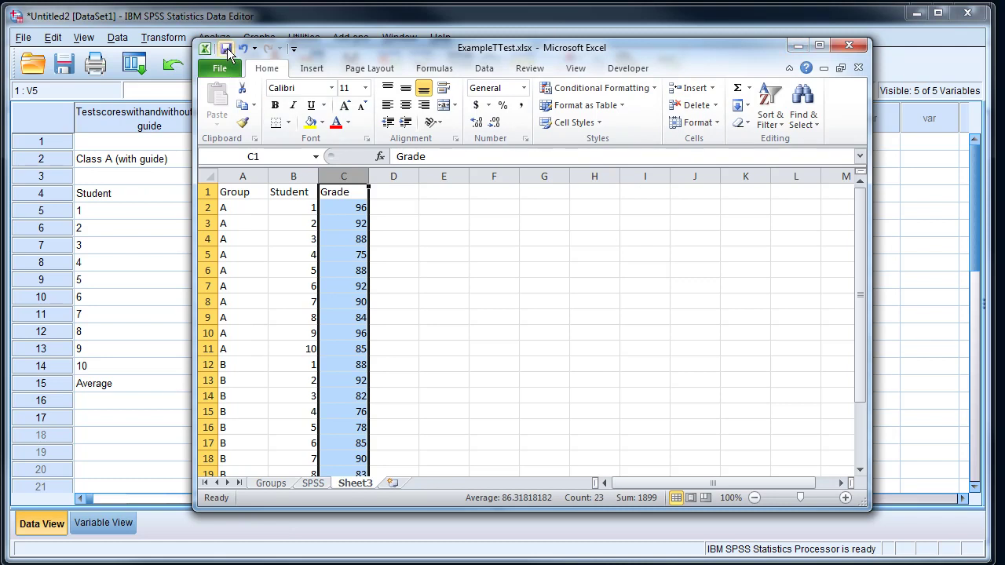
- Close Excel, then import Sheet3 of ExampleTTest.xlsx into SPSS as a new dataset
{"action": "left_click", "coordinate": [853, 45]}
{"action": "left_click", "coordinate": [26, 38]}
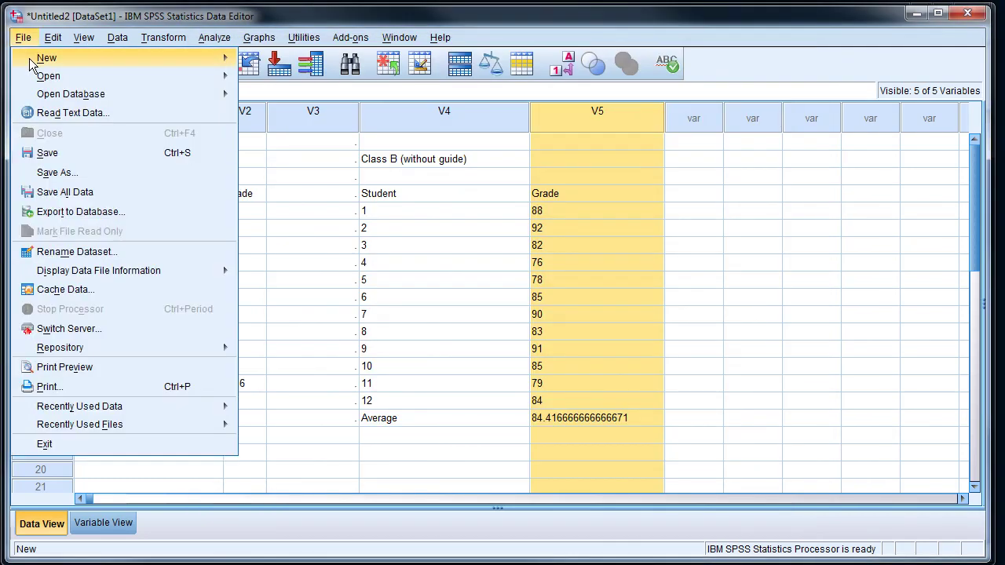
{"action": "mouse_move", "coordinate": [47, 76]}
{"action": "left_click", "coordinate": [264, 75]}
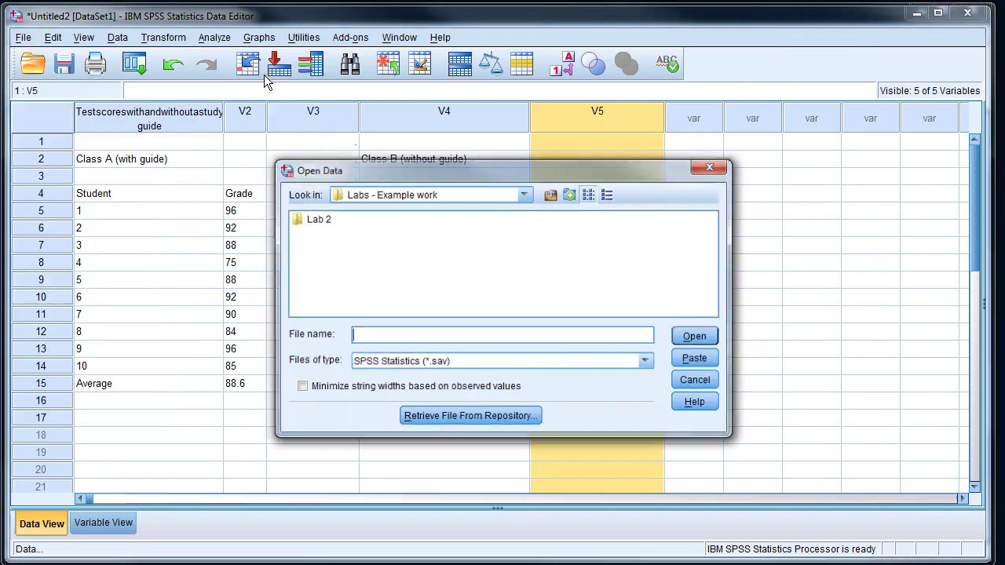
{"action": "left_click", "coordinate": [421, 365]}
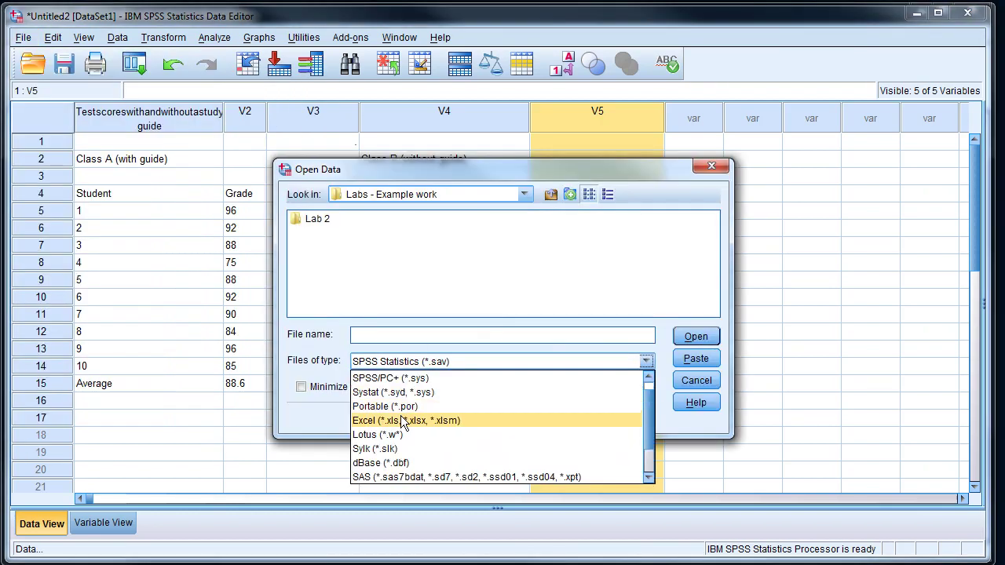
{"action": "left_click", "coordinate": [408, 419]}
{"action": "double_click", "coordinate": [338, 234]}
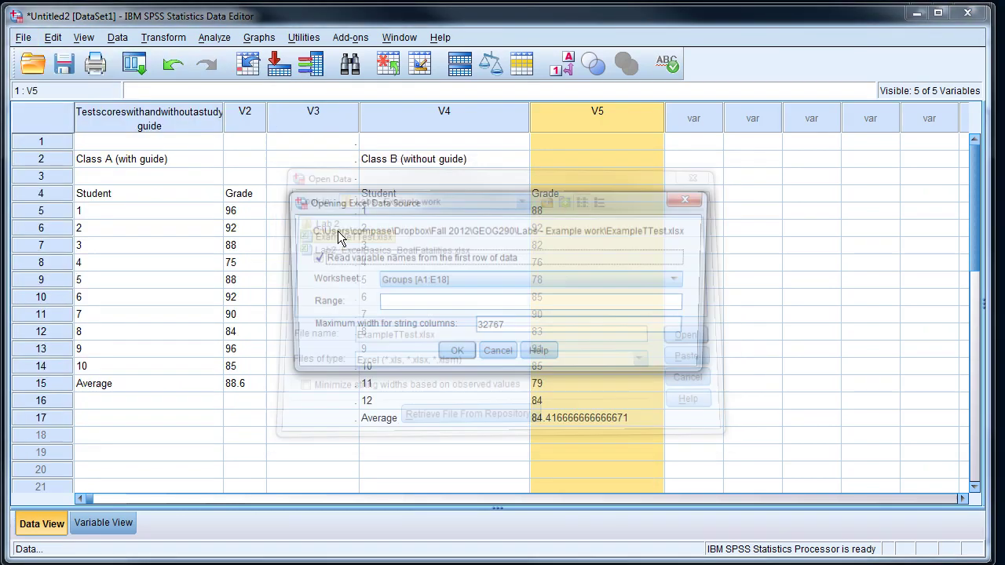
{"action": "left_click", "coordinate": [515, 282]}
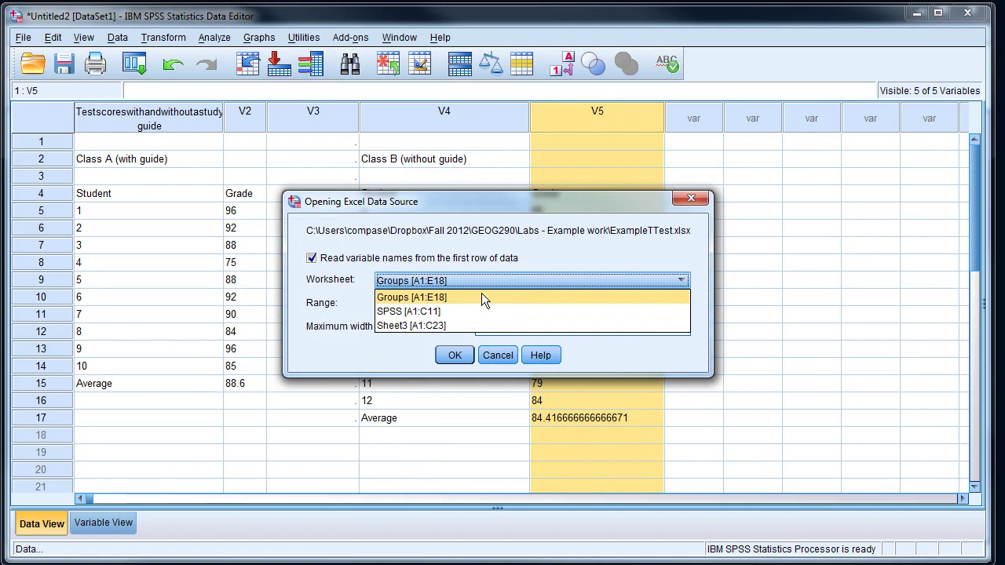
{"action": "left_click", "coordinate": [427, 328]}
{"action": "left_click", "coordinate": [445, 356]}
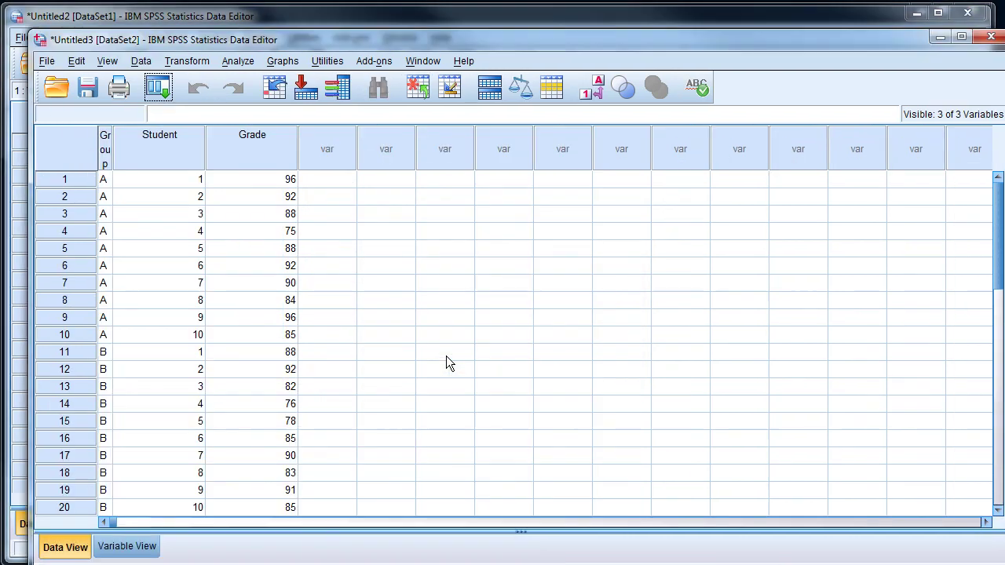
- Widen the Group variable column in Untitled3 so 'Group' shows in full
{"action": "left_click_drag", "start_coordinate": [112, 140], "coordinate": [204, 135]}
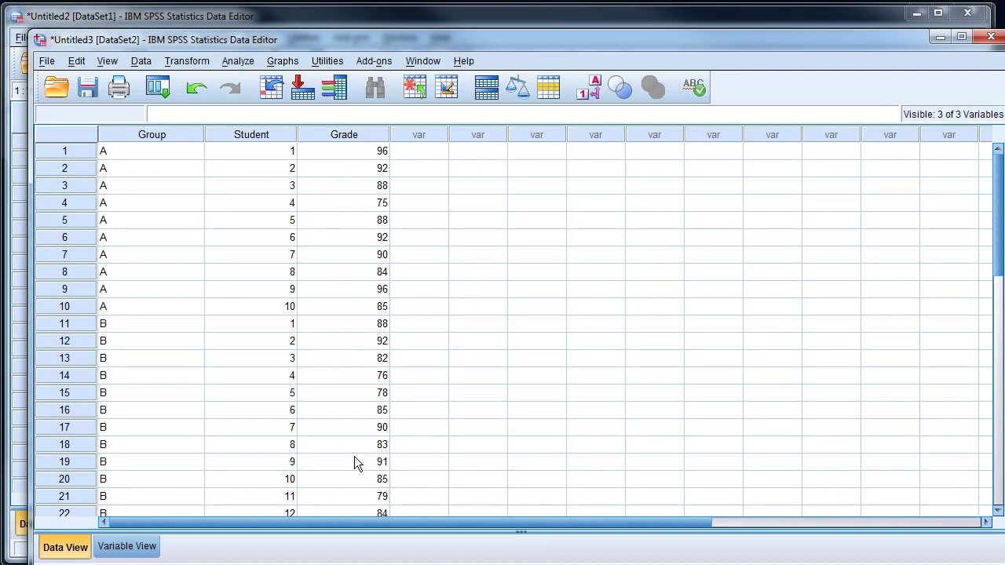